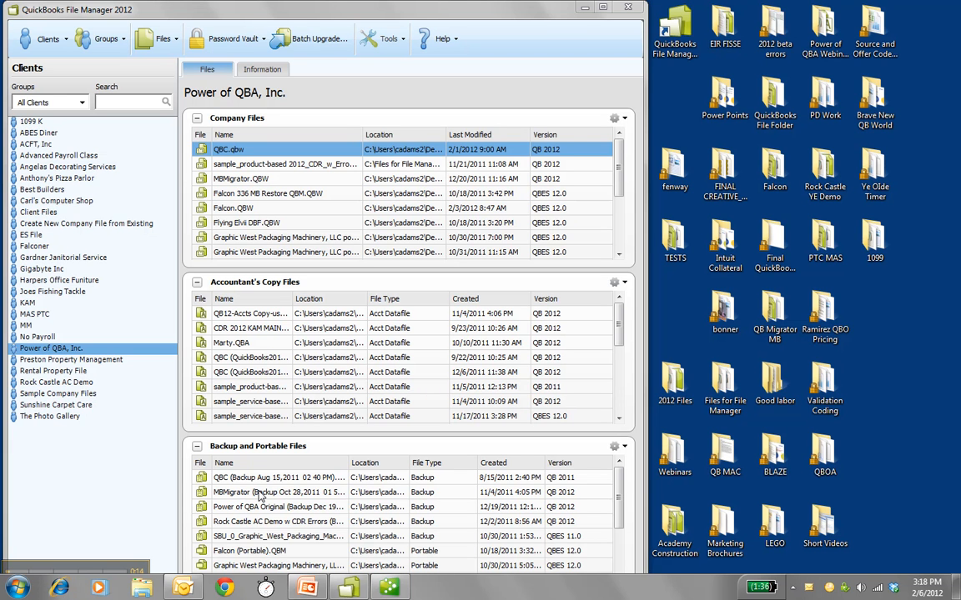
# Step: Examine the Files for File Manager folder's contents sorted by date modified, newest first, and close the folder
pyautogui.doubleClick(724, 381)
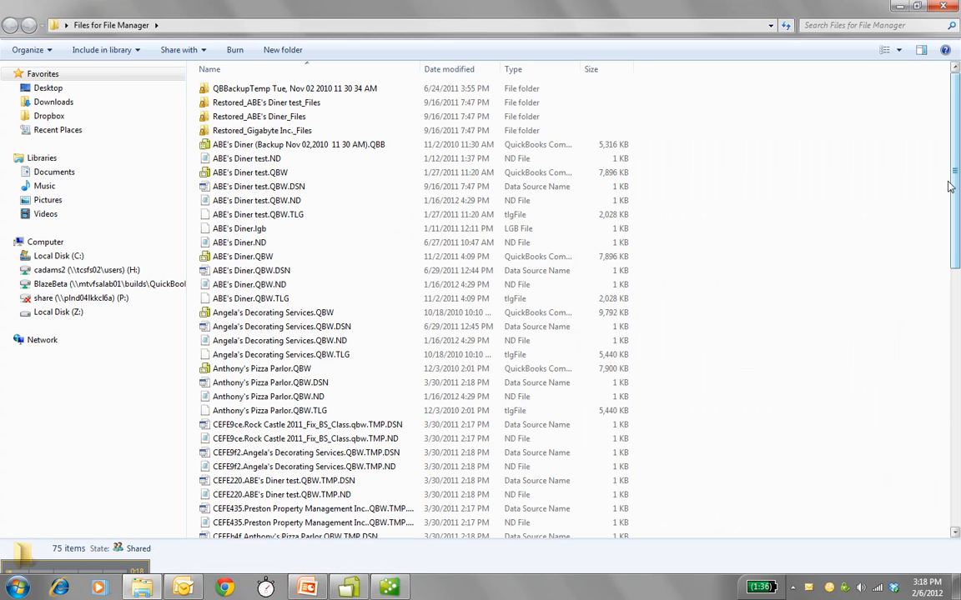
pyautogui.moveTo(956, 172); pyautogui.dragTo(956, 197)
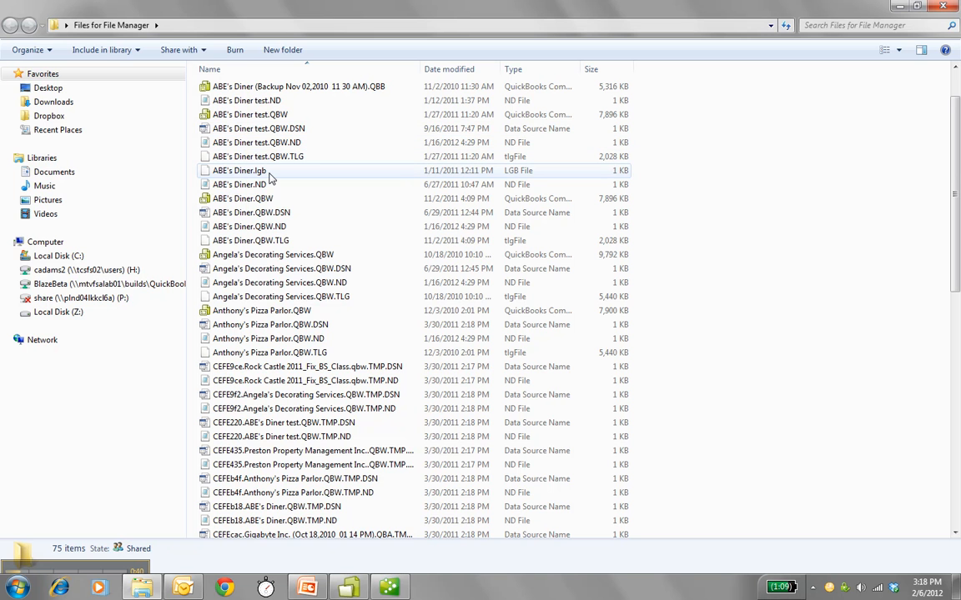
pyautogui.moveTo(270, 178)
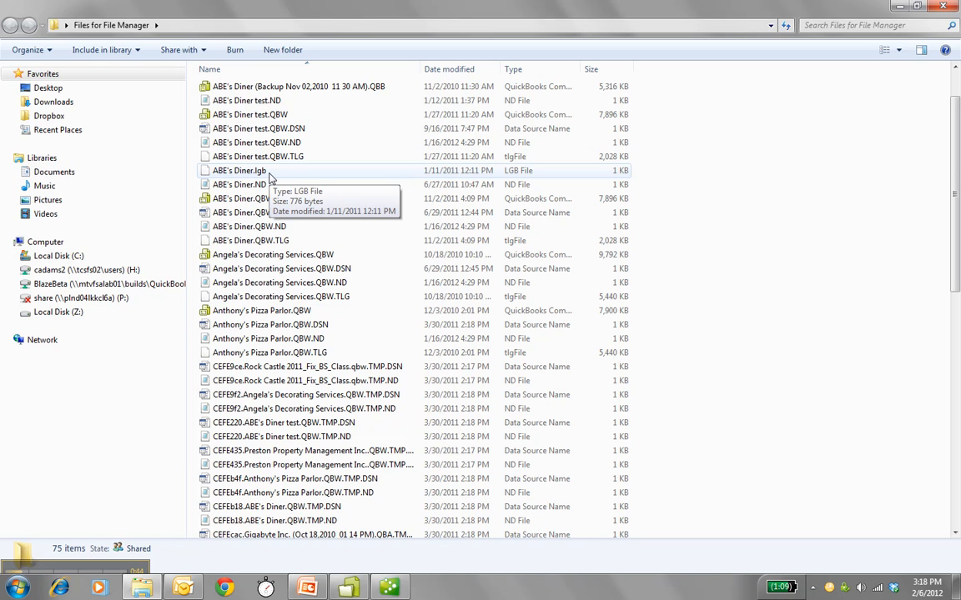
pyautogui.click(452, 72)
pyautogui.click(453, 72)
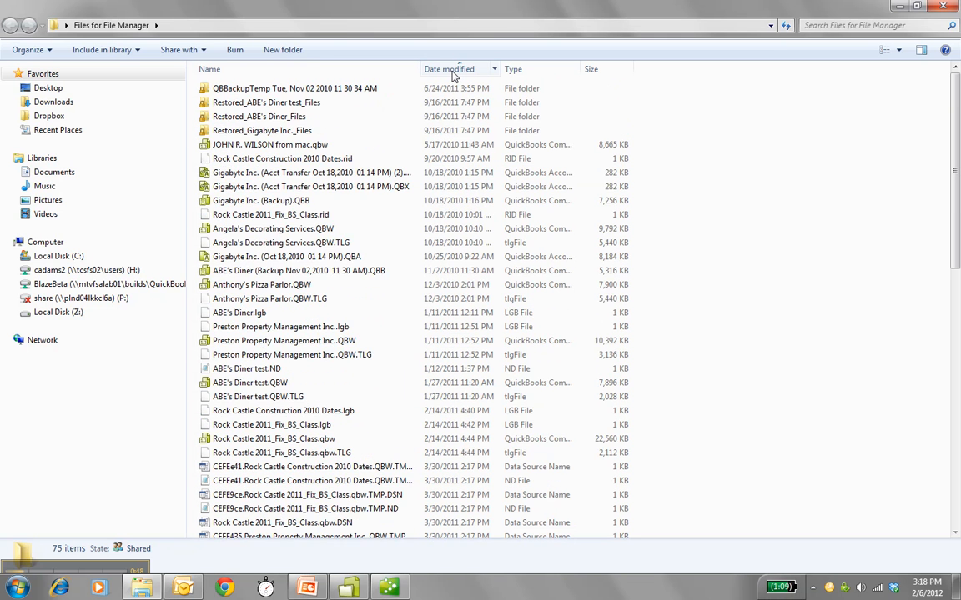
pyautogui.click(451, 71)
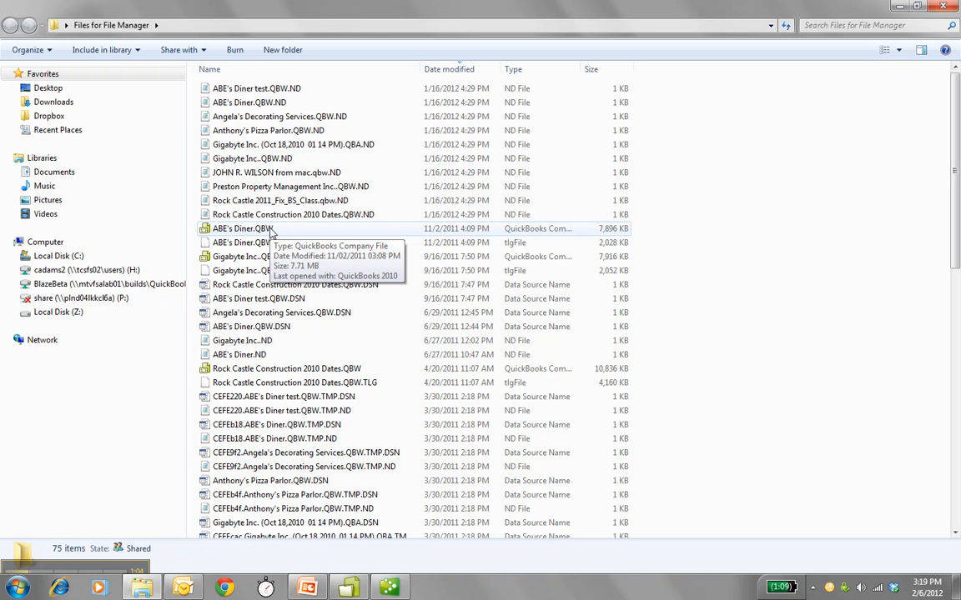
pyautogui.click(935, 8)
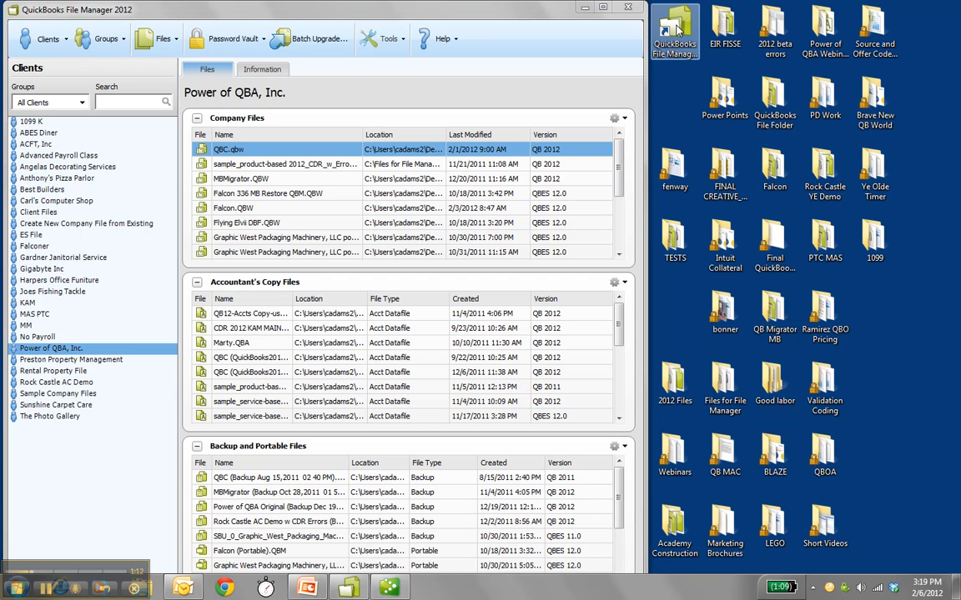
# Step: Move the File Manager window aside to view the QuickBooks Premier and Enterprise desktop shortcuts, and return it to its place
pyautogui.moveTo(562, 19); pyautogui.dragTo(610, 156)
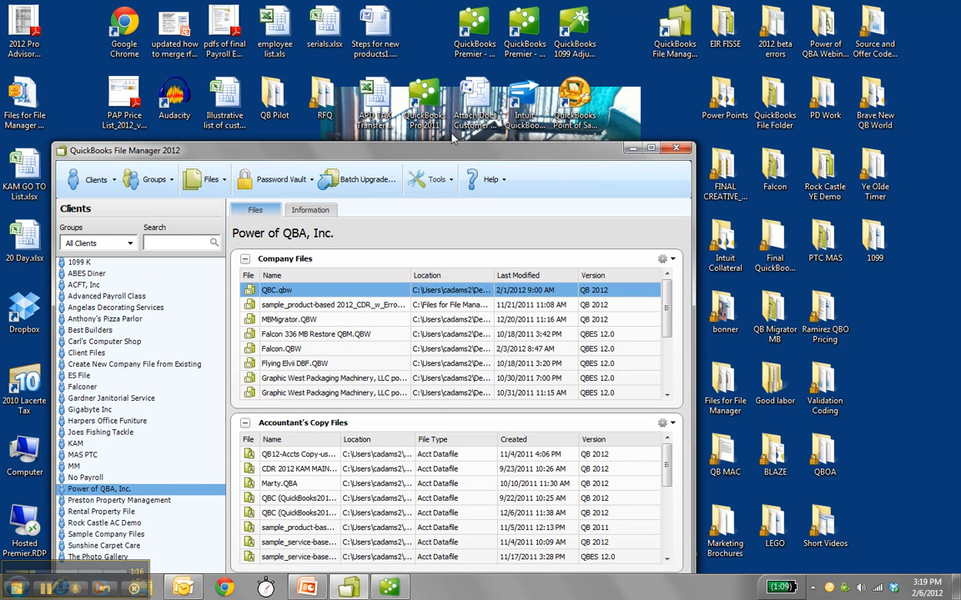
pyautogui.click(475, 79)
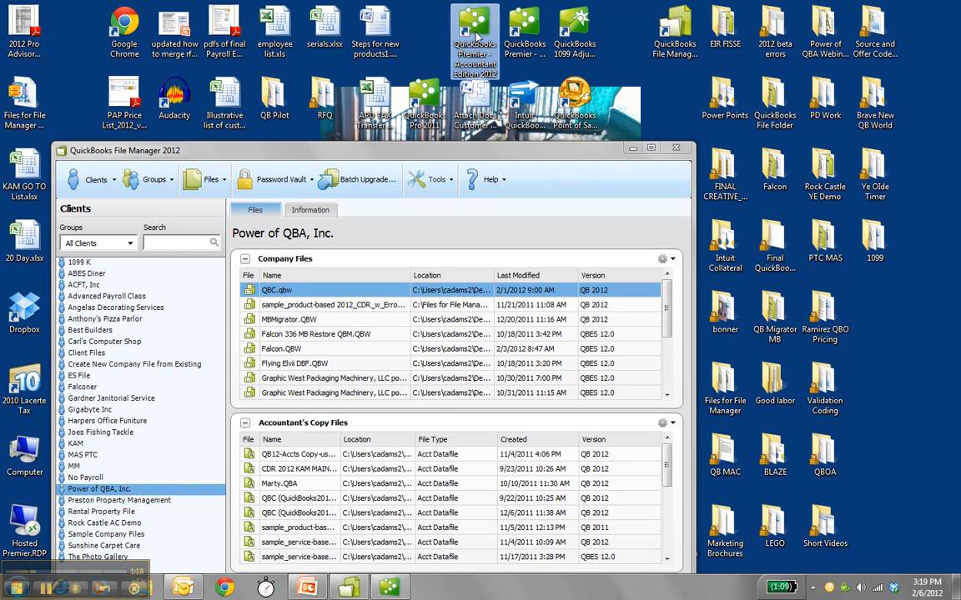
pyautogui.click(526, 102)
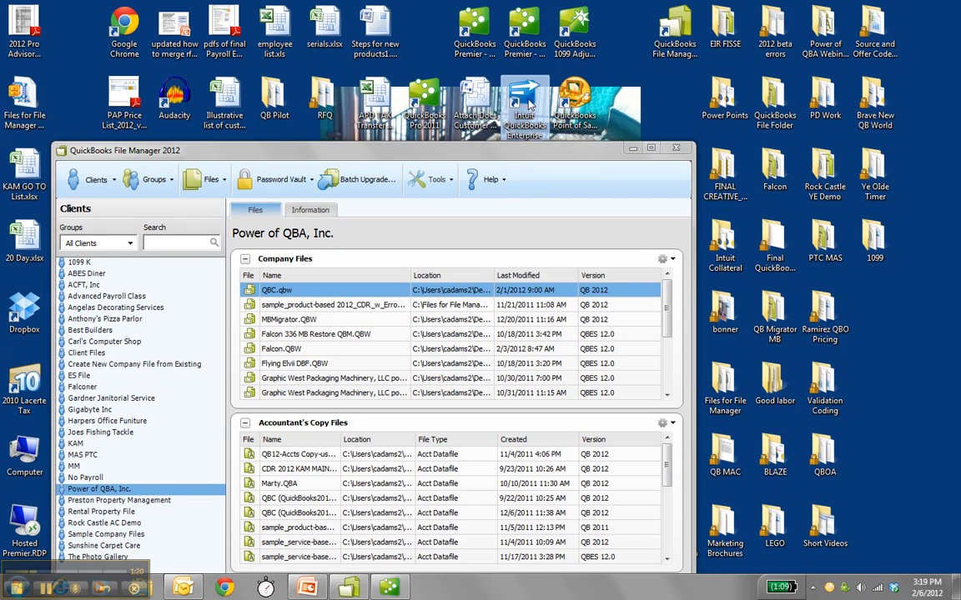
pyautogui.moveTo(511, 155); pyautogui.dragTo(457, 17)
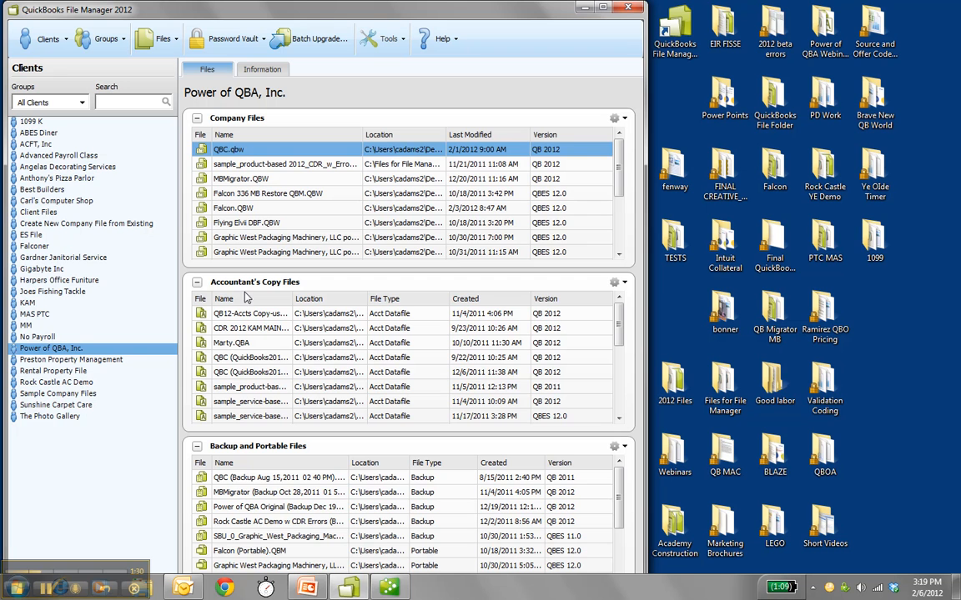
# Step: Widen the Name columns of the Accountant's Copy Files and Backup and Portable Files lists, and check the actions available for QBC.qbw
pyautogui.moveTo(289, 298); pyautogui.dragTo(355, 298)
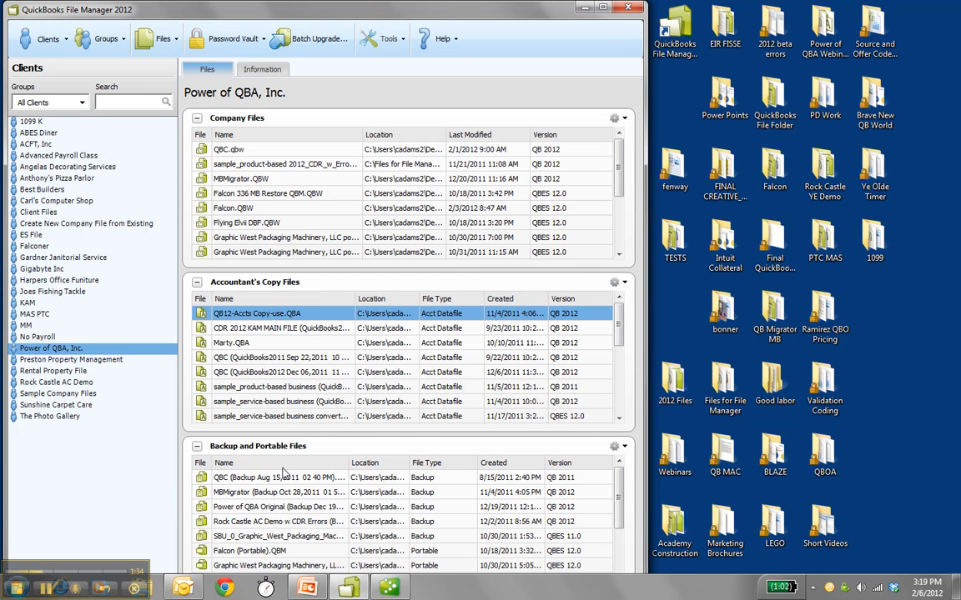
pyautogui.moveTo(346, 463); pyautogui.dragTo(408, 463)
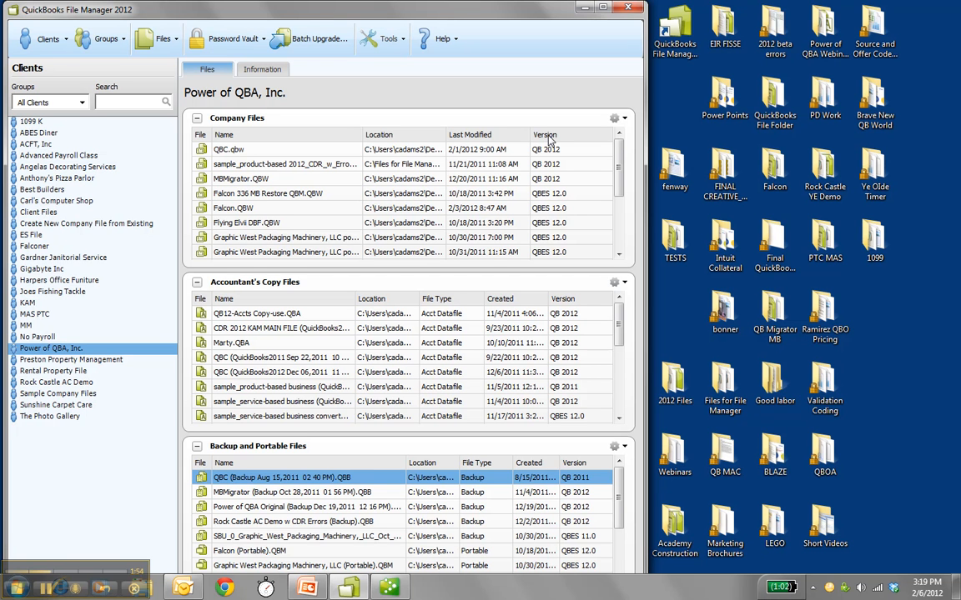
pyautogui.rightClick(232, 151)
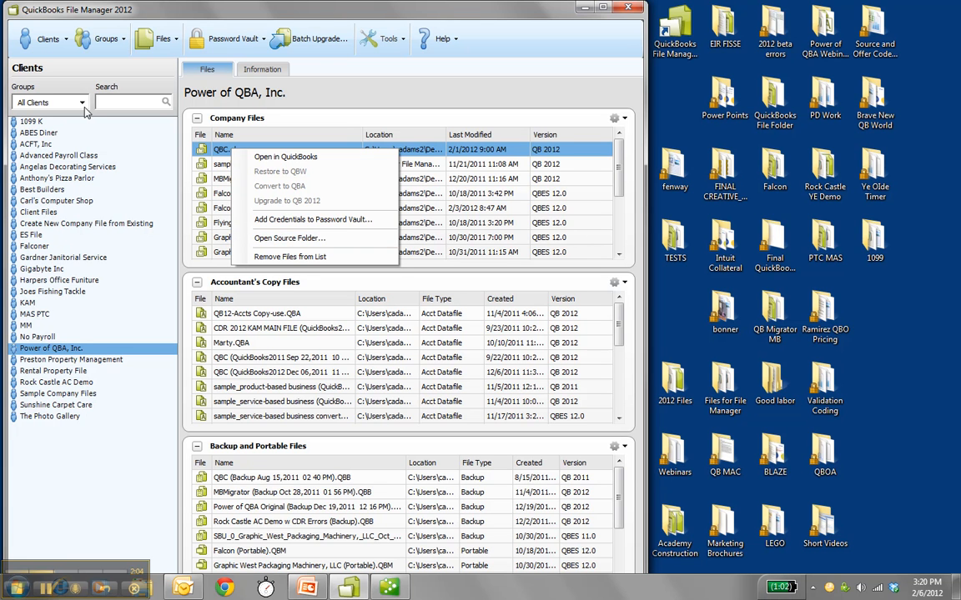
pyautogui.click(77, 71)
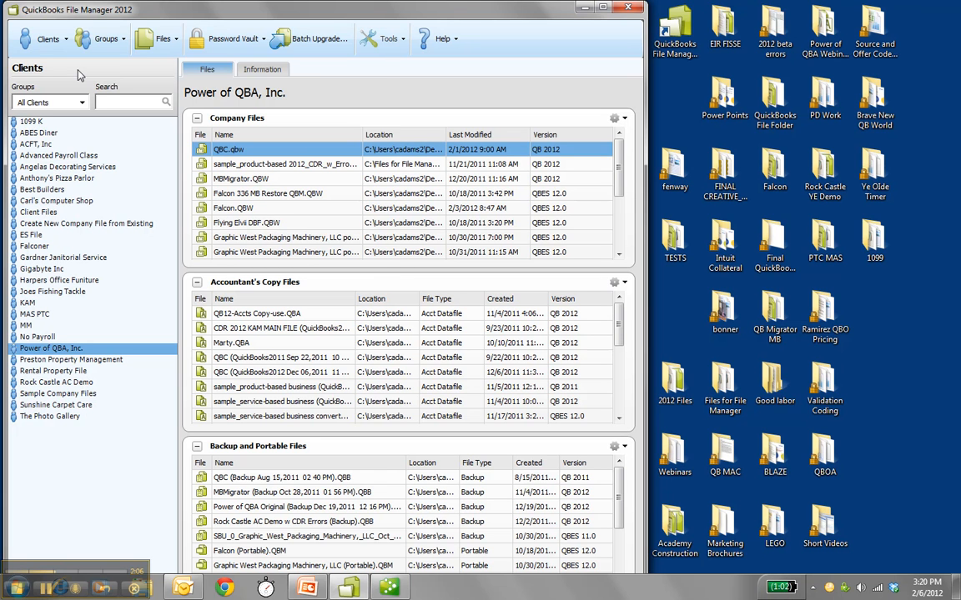
# Step: Examine the Update Client List Wizard's client folder names option and its folder browser, leaving without adding any clients
pyautogui.click(47, 39)
pyautogui.moveTo(75, 66)
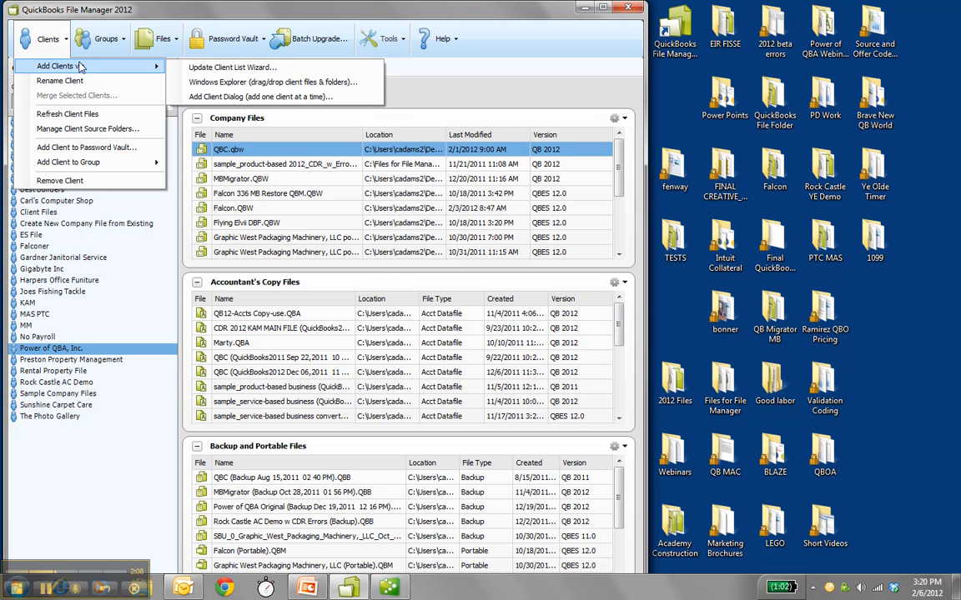
pyautogui.click(208, 68)
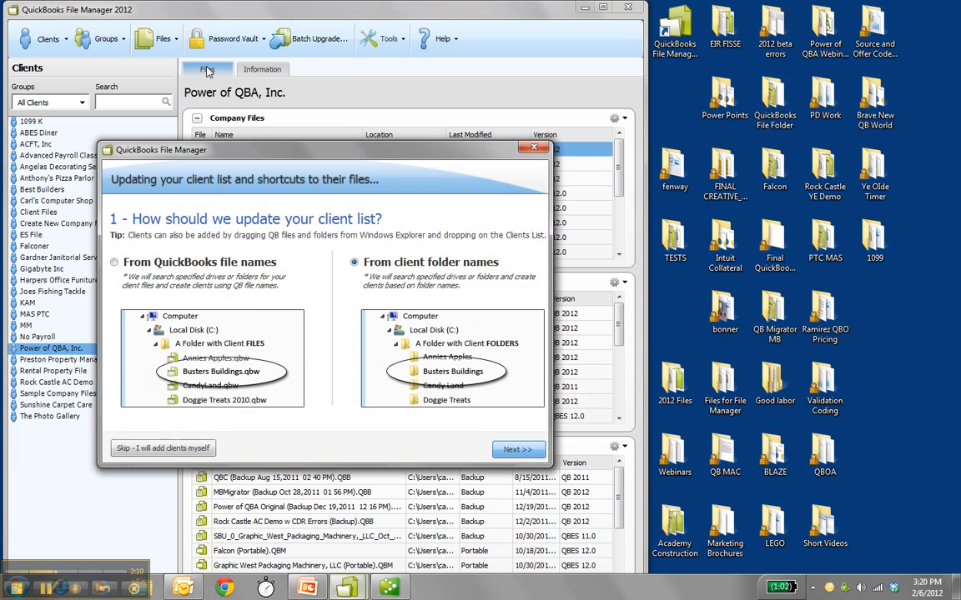
pyautogui.moveTo(277, 155); pyautogui.dragTo(292, 153)
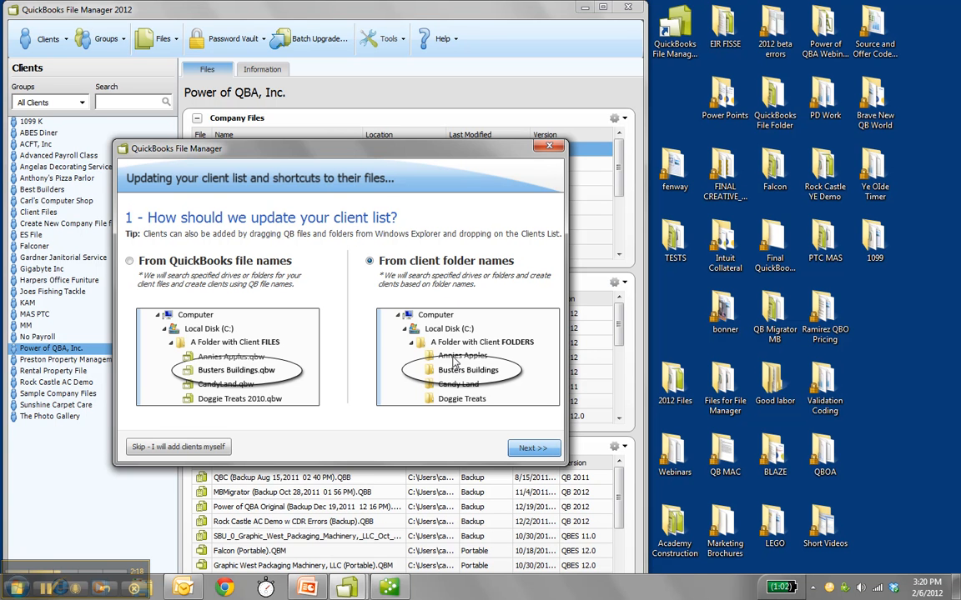
pyautogui.click(522, 448)
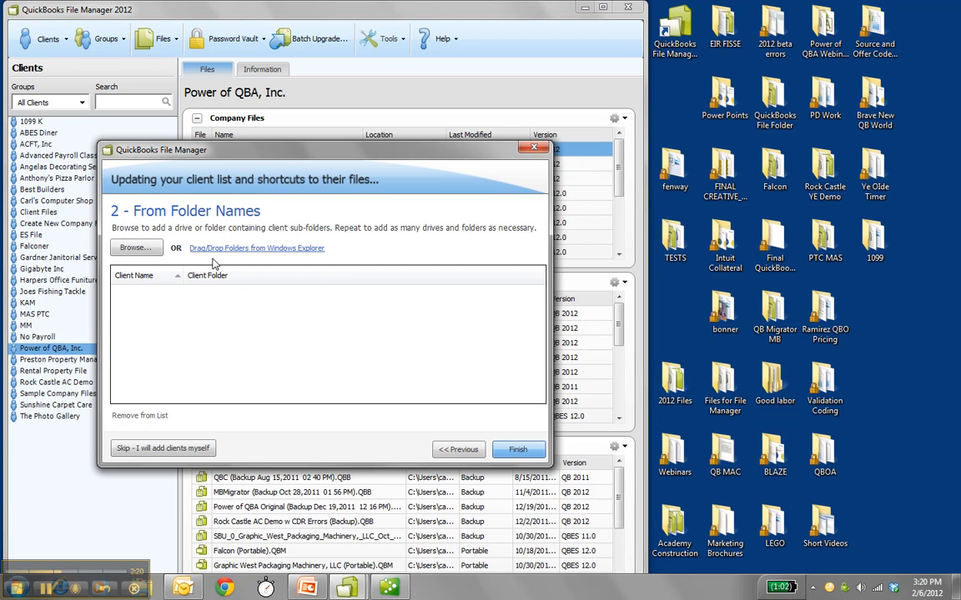
pyautogui.click(133, 248)
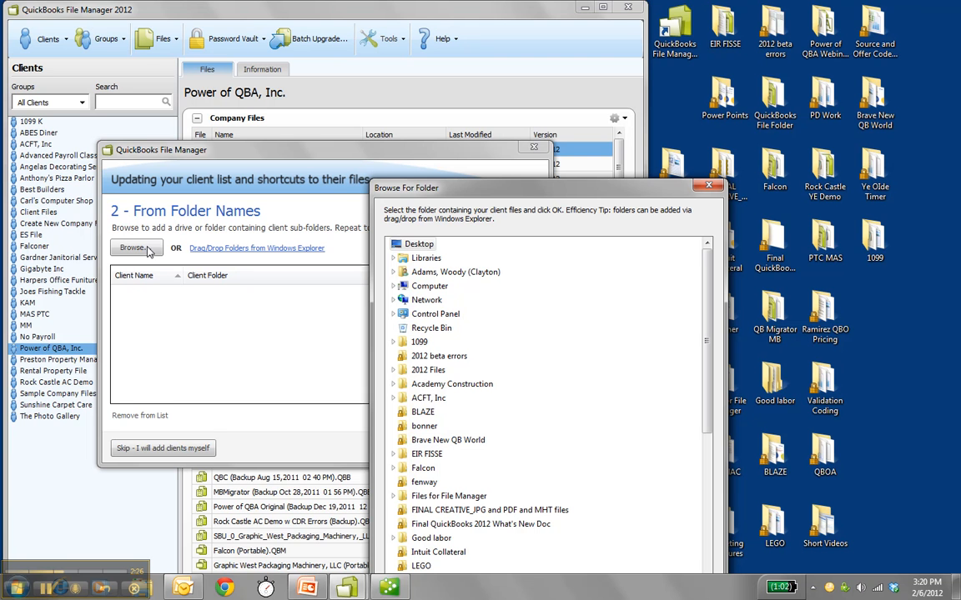
pyautogui.click(710, 186)
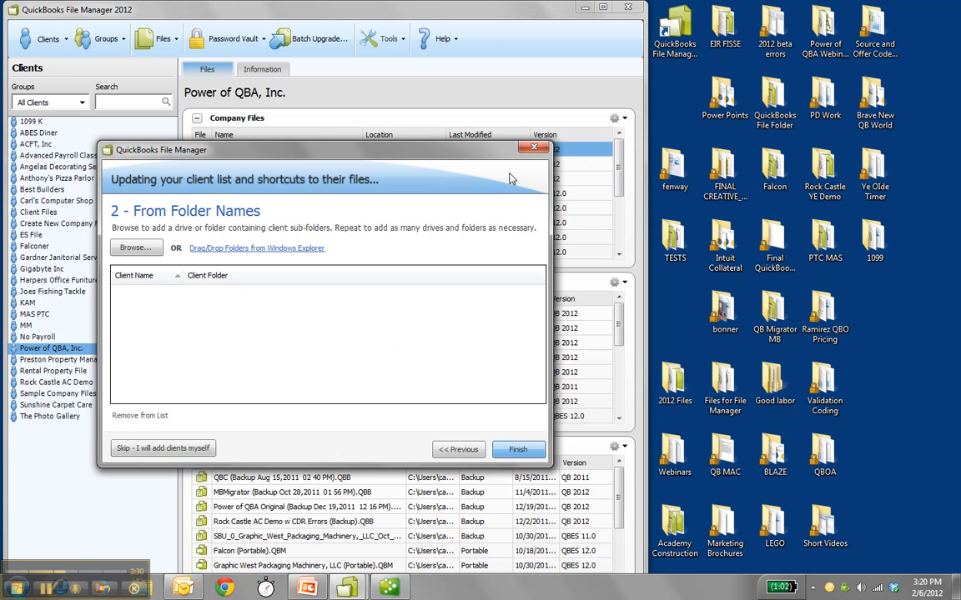
pyautogui.click(534, 150)
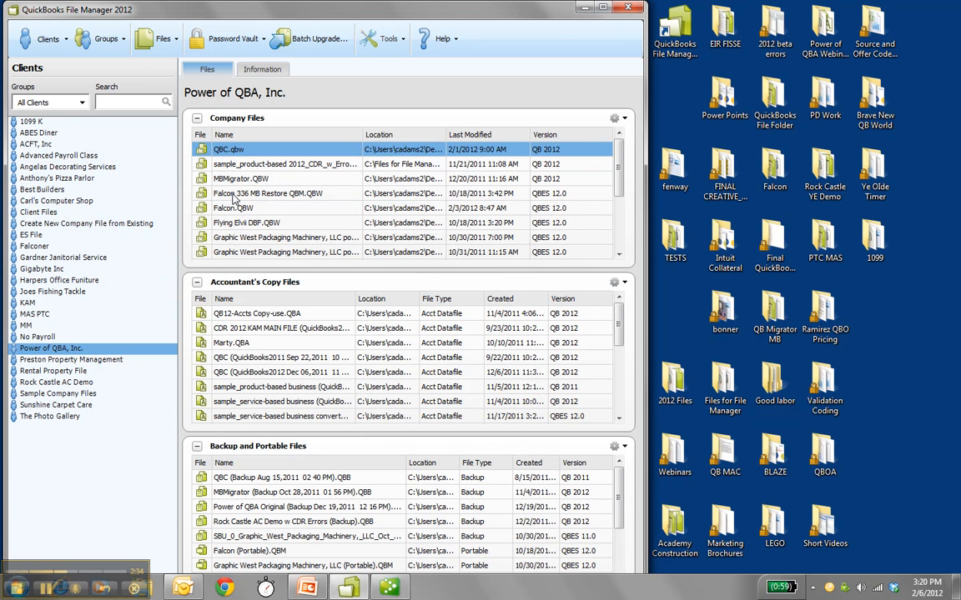
# Step: View the company file information for Power of QBA, Inc. and return to its file lists
pyautogui.click(275, 72)
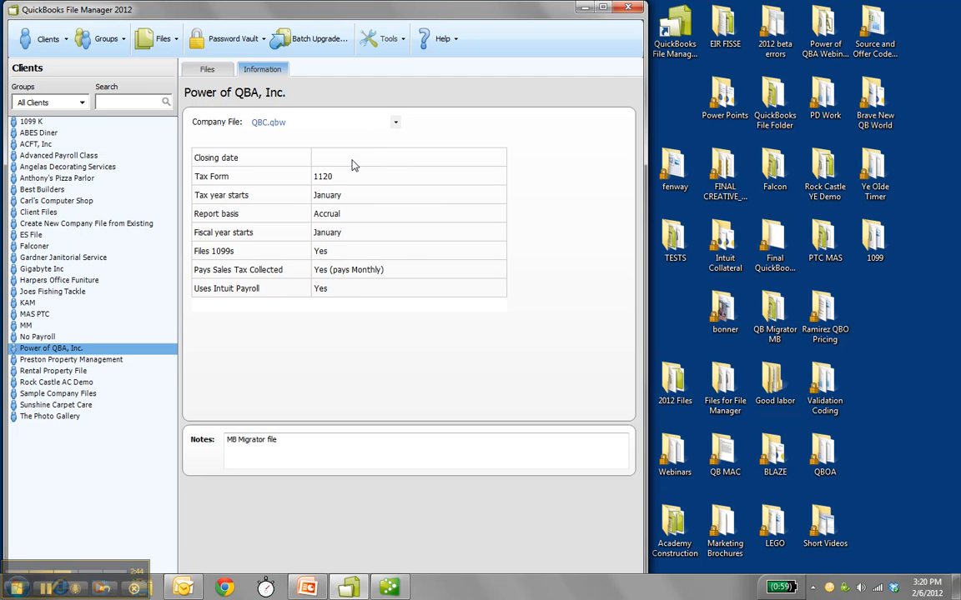
pyautogui.click(208, 70)
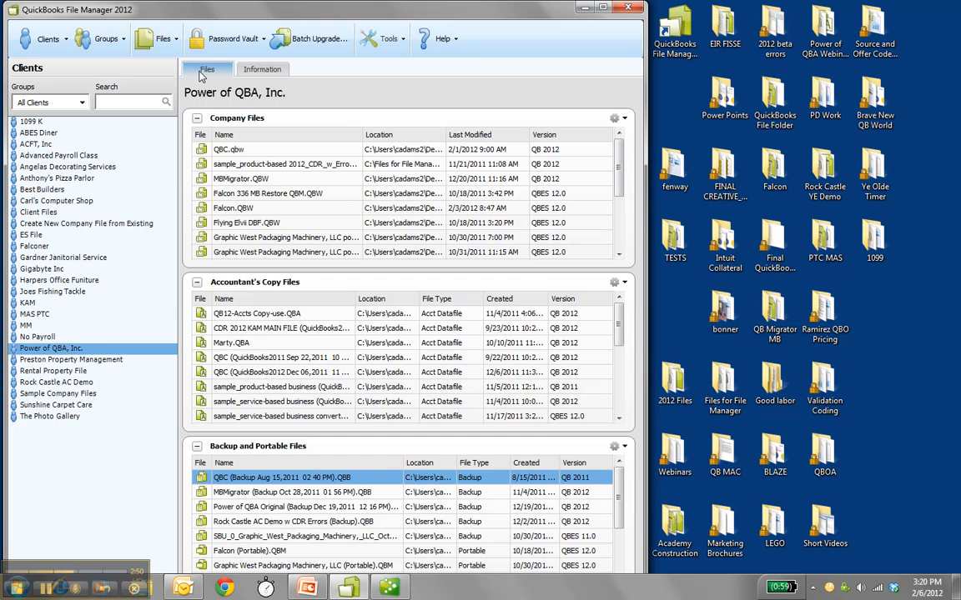
# Step: Examine the existing custom client groups in the group editor and close it without changes
pyautogui.click(121, 45)
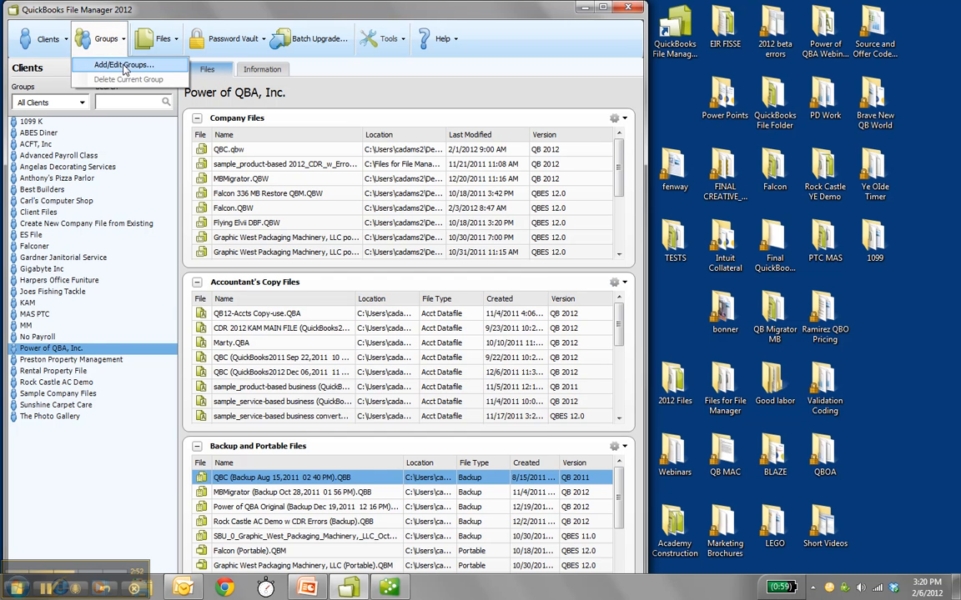
pyautogui.click(112, 64)
pyautogui.click(275, 226)
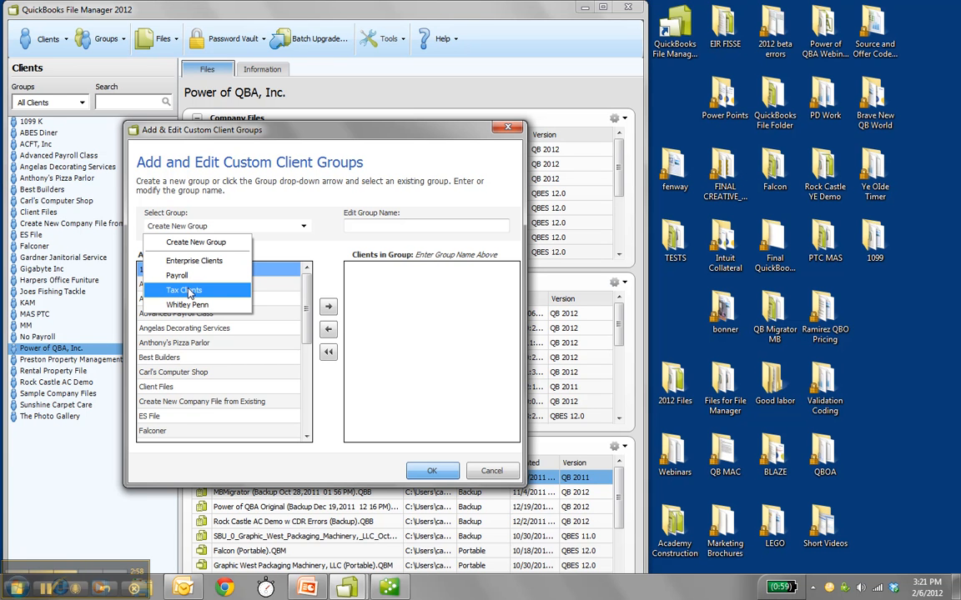
pyautogui.press('Escape')
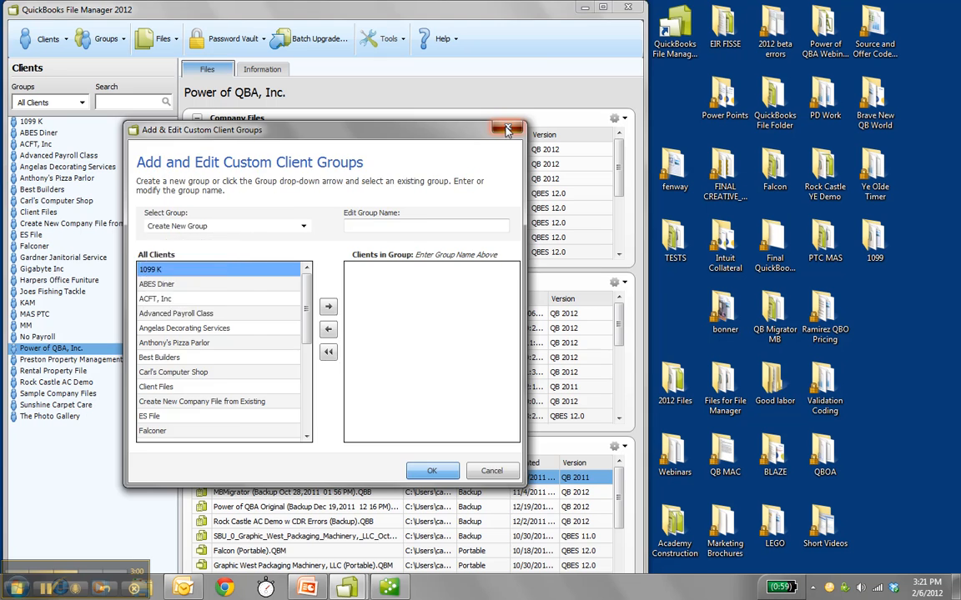
pyautogui.press('Escape')
# Step: View only the QB2012 Clients group, restore the list to All Clients, and reselect Power of QBA, Inc
pyautogui.click(81, 103)
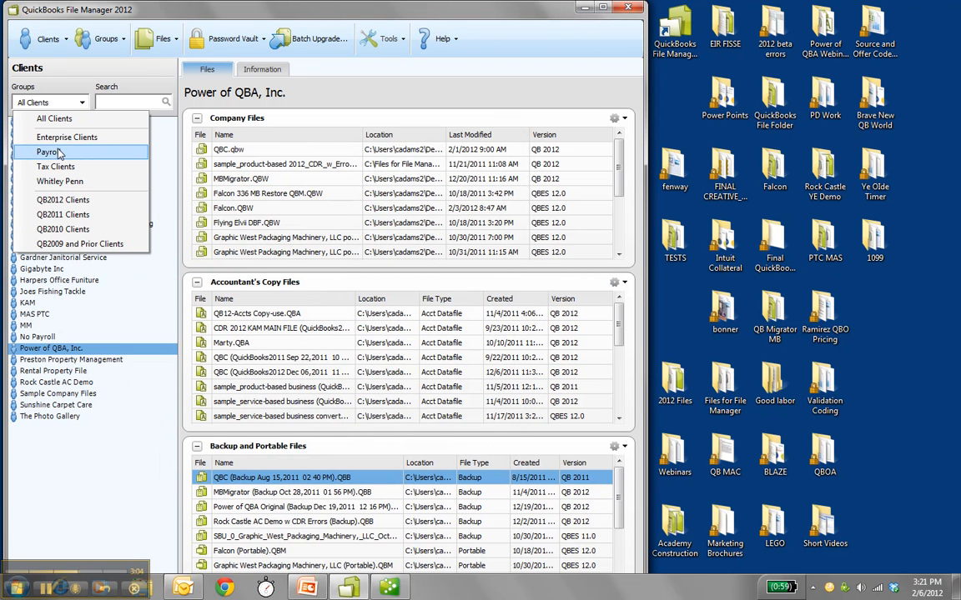
pyautogui.click(64, 201)
pyautogui.click(82, 102)
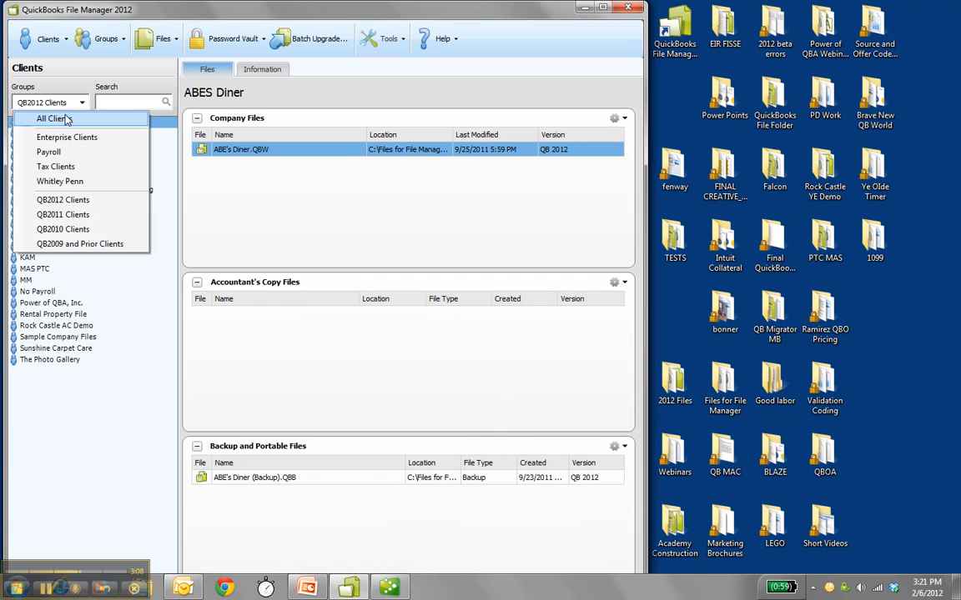
pyautogui.click(66, 117)
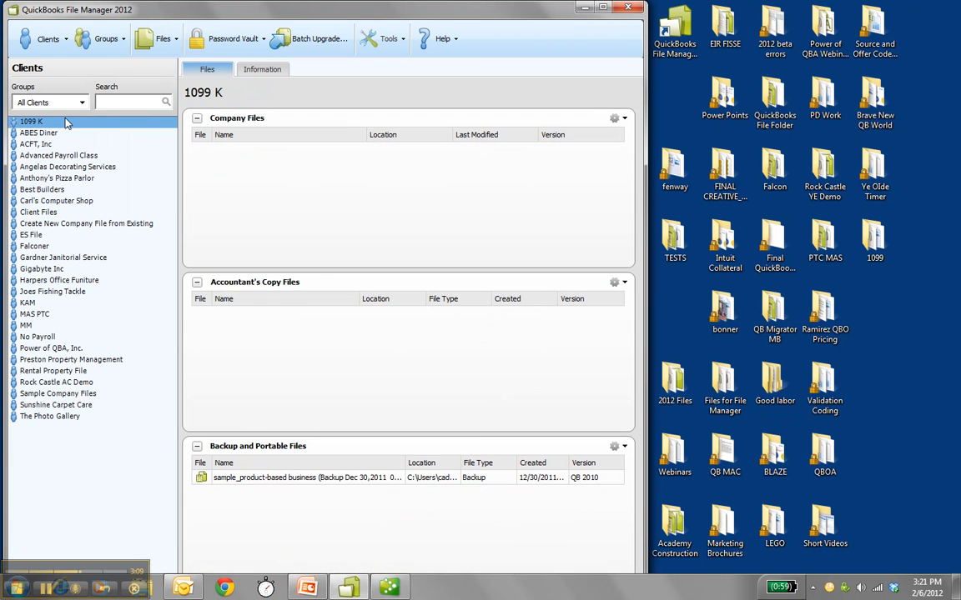
pyautogui.click(66, 347)
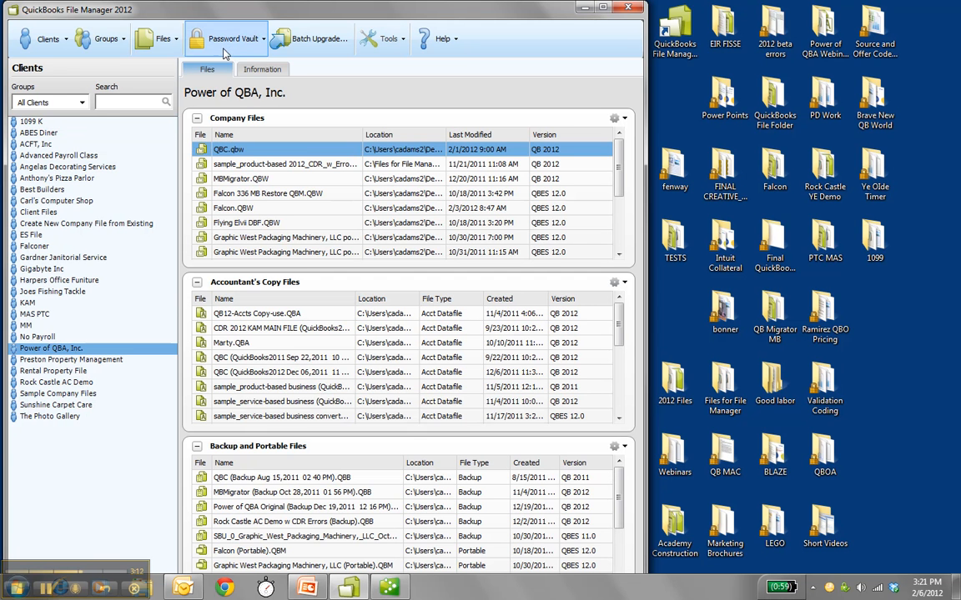
# Step: Open the Password Vault and find the login entry for Power of QBA, Inc
pyautogui.click(155, 40)
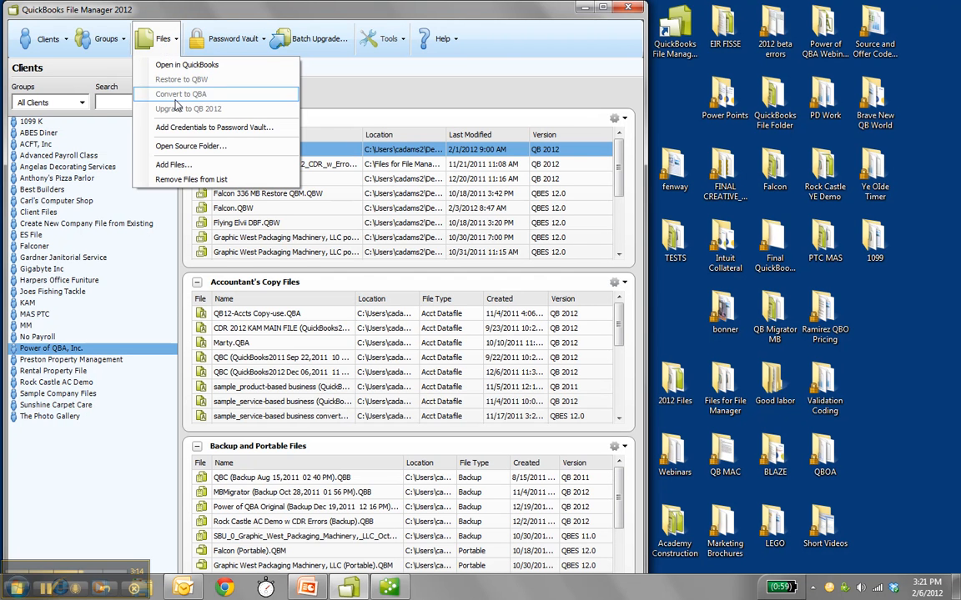
pyautogui.click(208, 44)
pyautogui.click(241, 50)
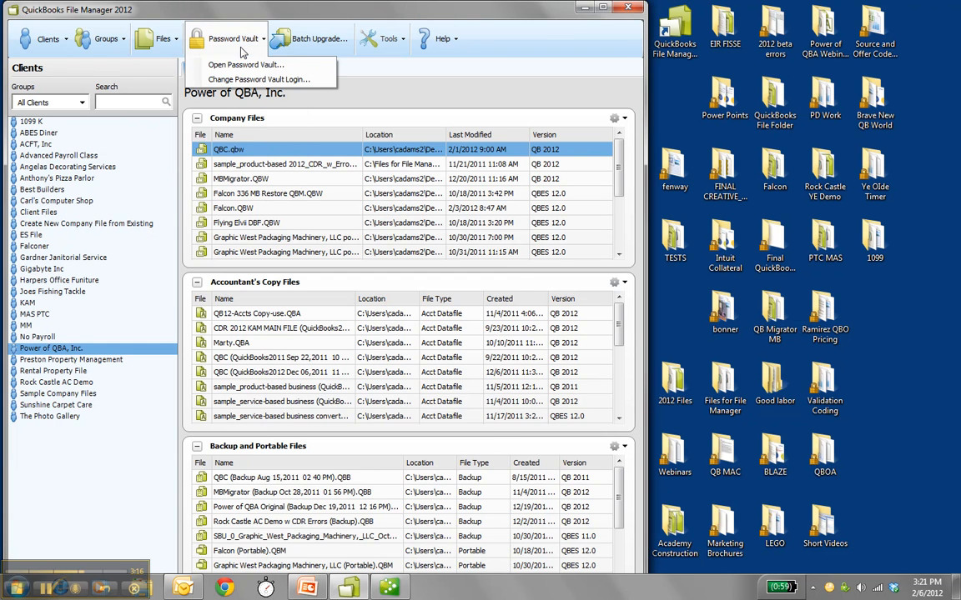
pyautogui.click(225, 64)
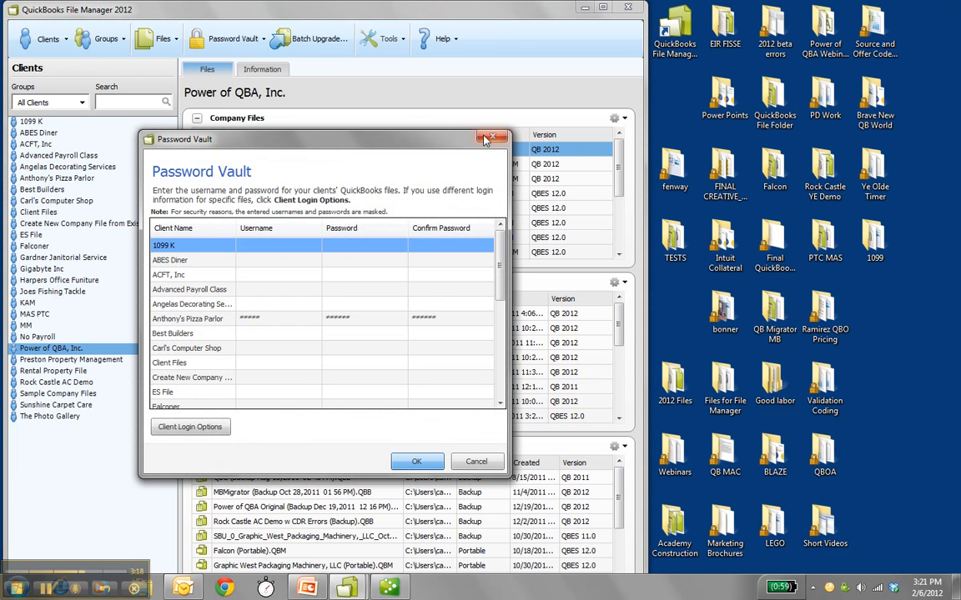
pyautogui.moveTo(500, 260); pyautogui.dragTo(501, 346)
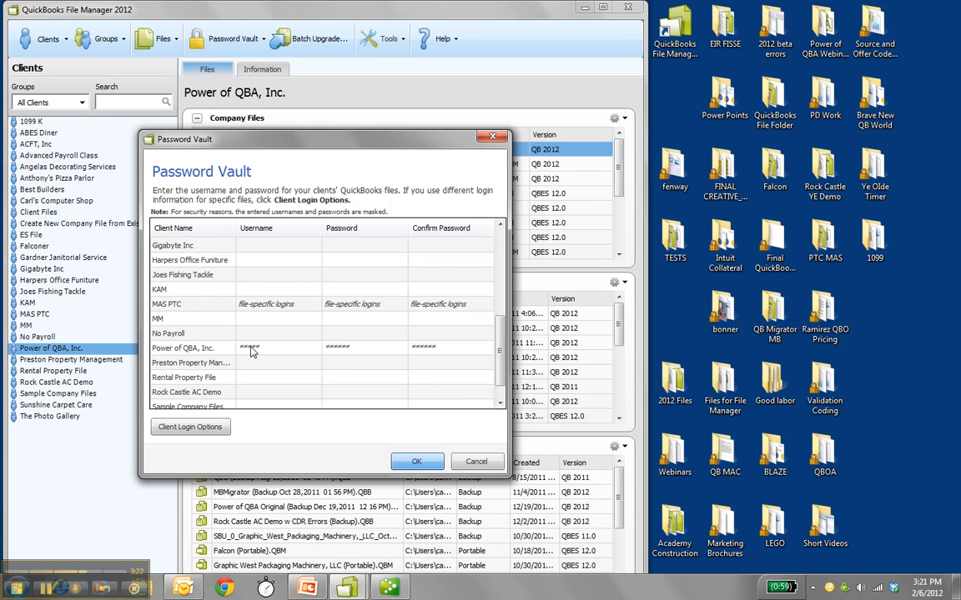
# Step: Reveal the masked login for Power of QBA, Inc. by signing in to the Password Vault with its username and password
pyautogui.click(284, 354)
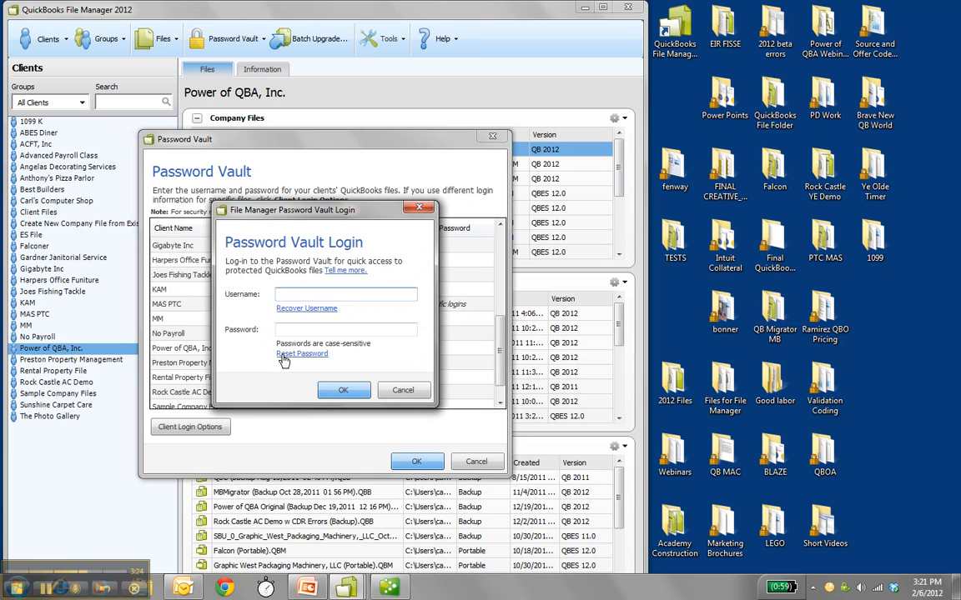
pyautogui.write('qbday')
pyautogui.press('Tab')
pyautogui.write('qb•••••••')
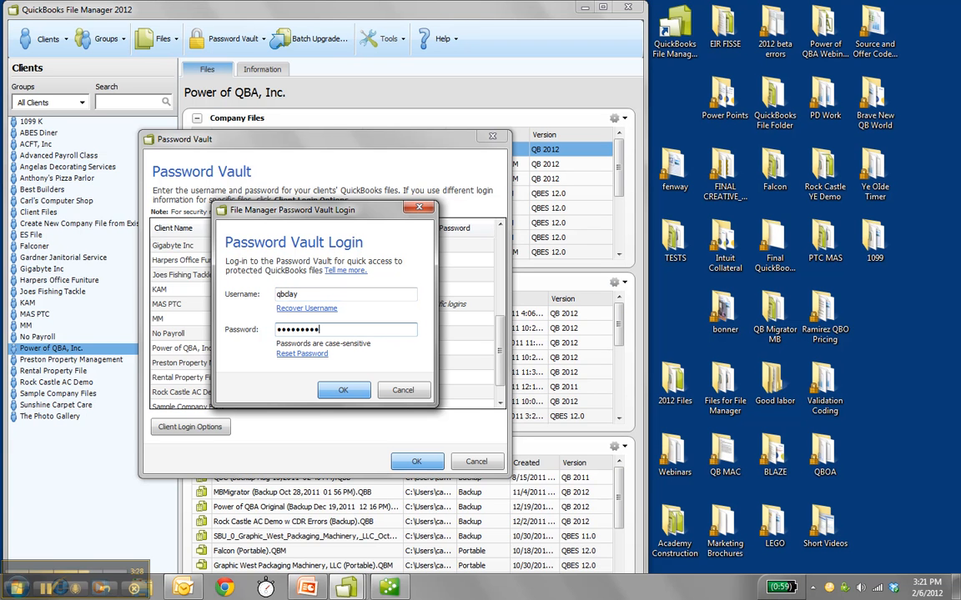
pyautogui.click(345, 391)
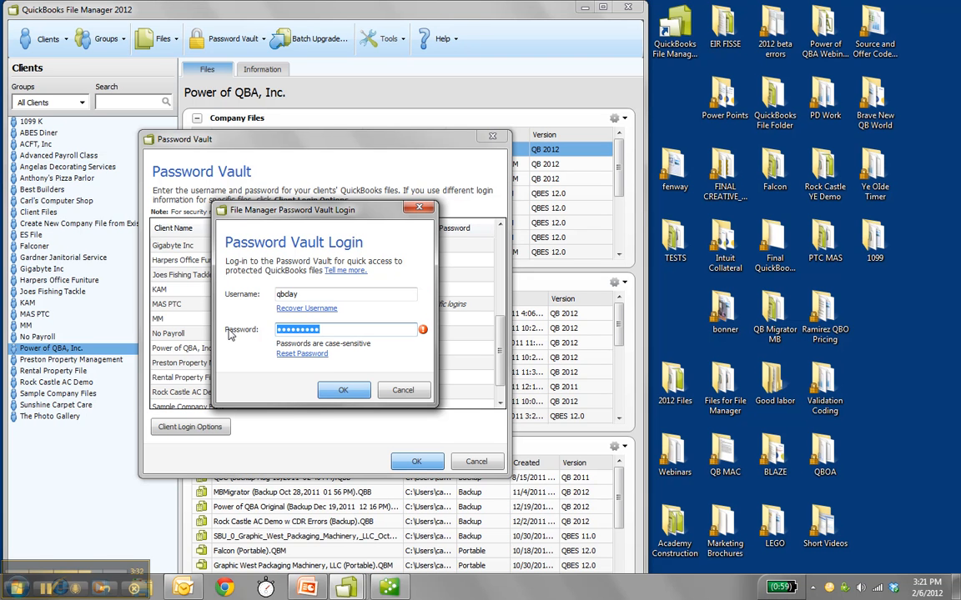
pyautogui.write('*********')
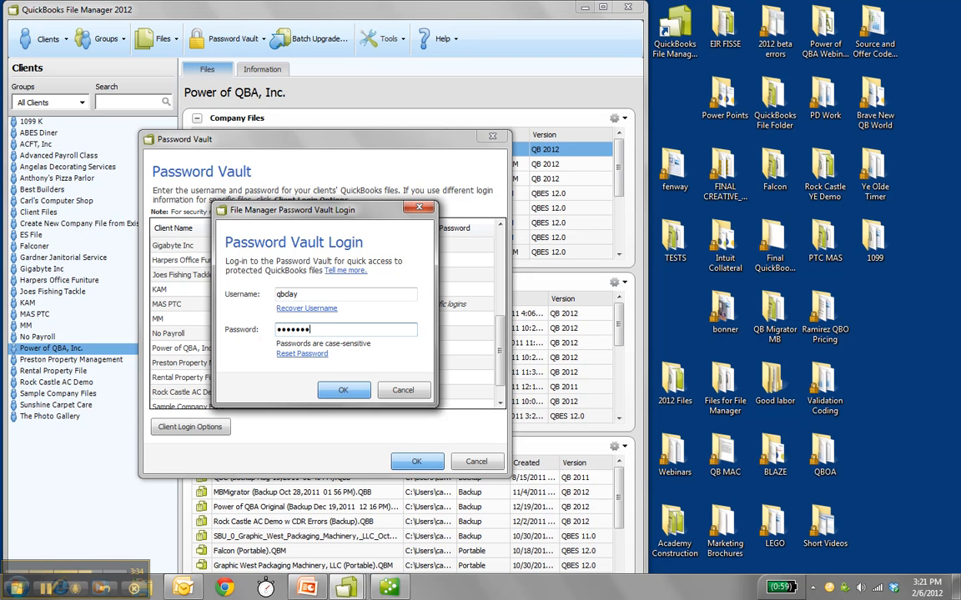
pyautogui.click(338, 391)
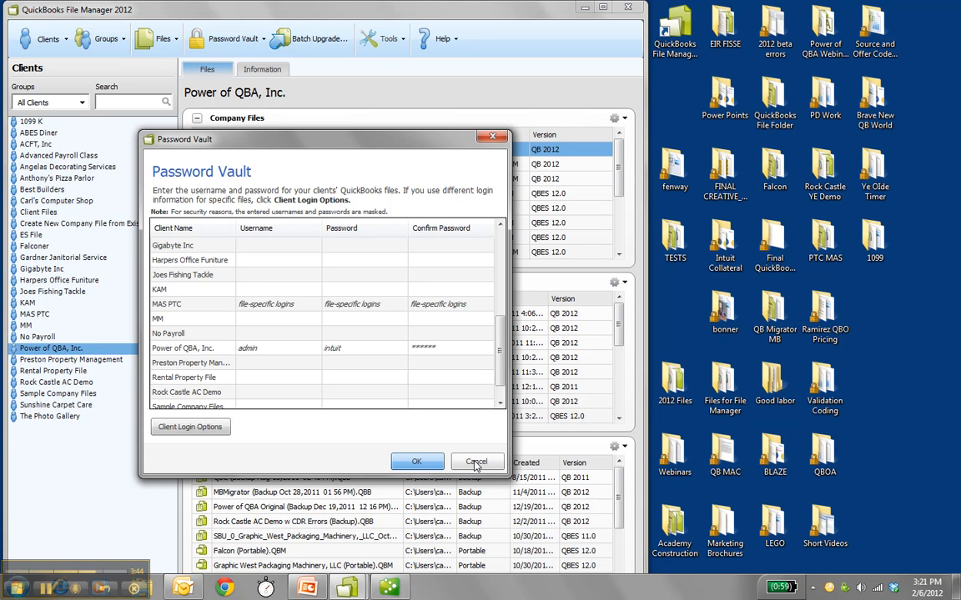
# Step: Examine the Client Login Options for the 1099 K client, then leave the Password Vault without saving changes
pyautogui.click(195, 426)
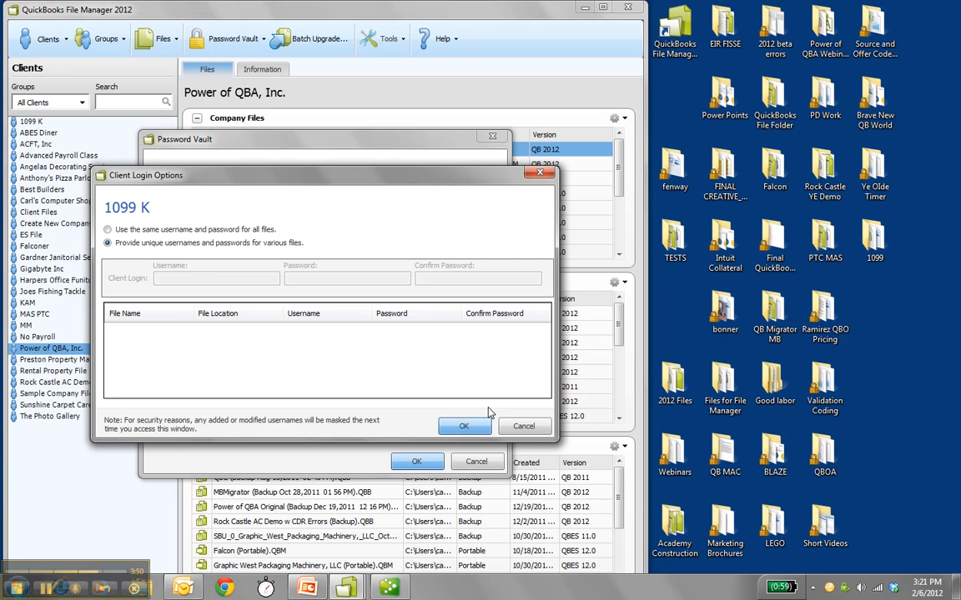
pyautogui.click(523, 427)
pyautogui.click(476, 462)
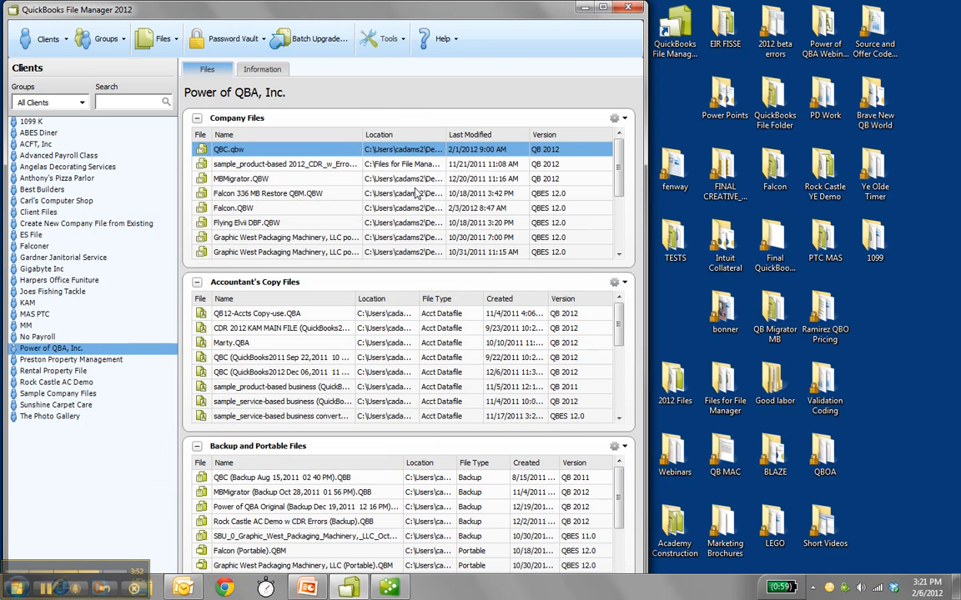
# Step: Examine the Batch Upgrade Utility's file list and the available File Manager backup and restore tools without running any of them
pyautogui.click(309, 39)
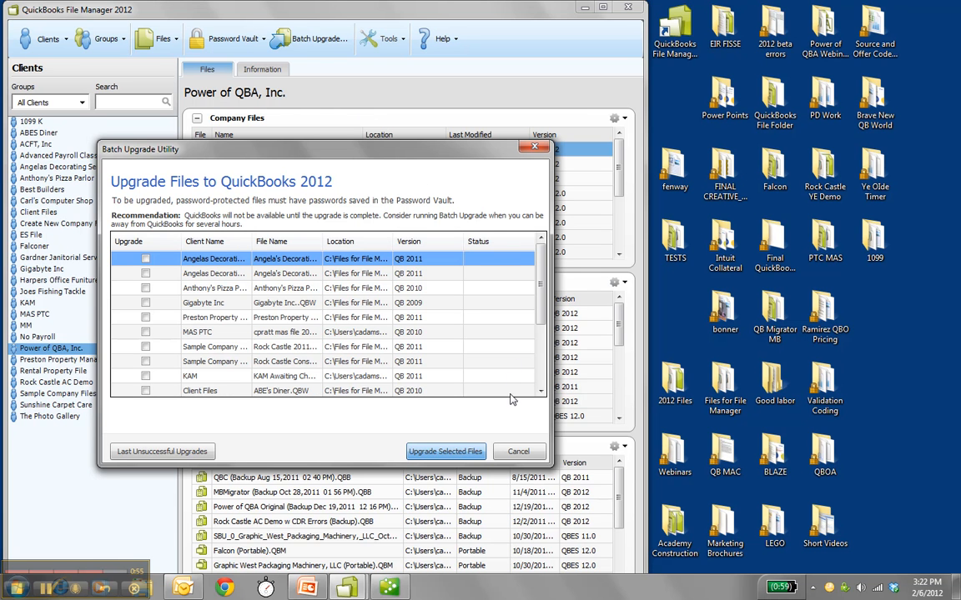
pyautogui.click(520, 453)
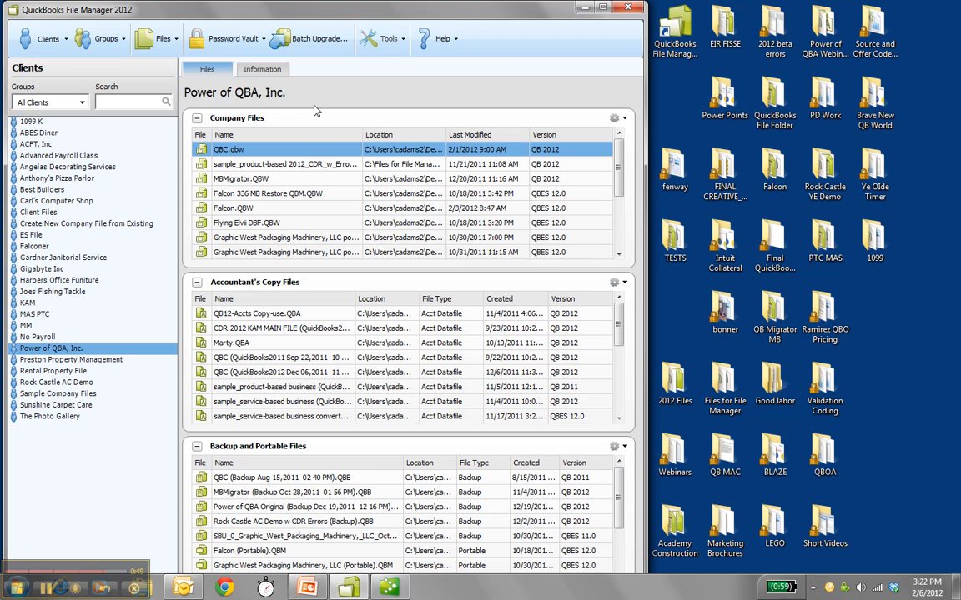
pyautogui.click(397, 48)
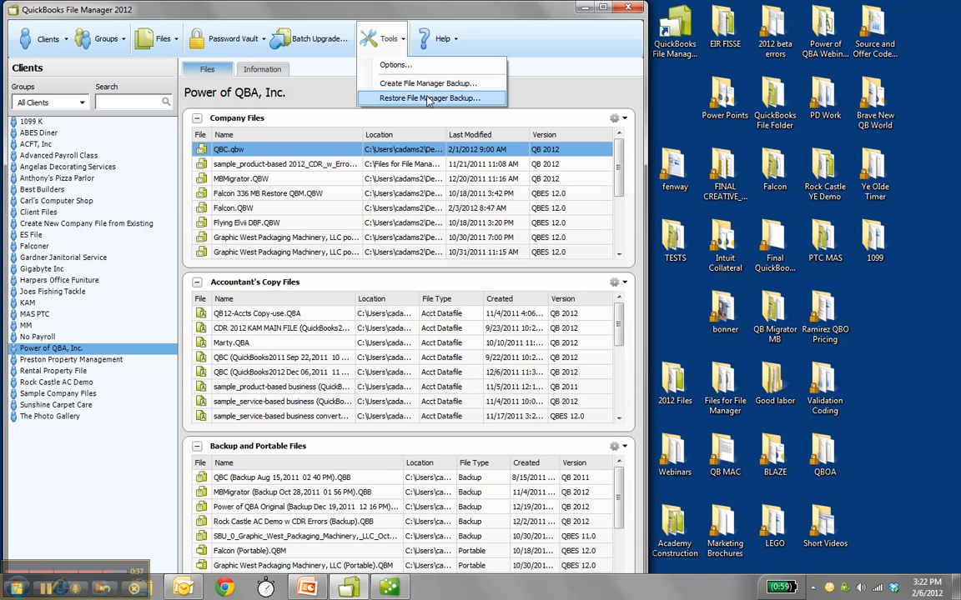
pyautogui.click(529, 92)
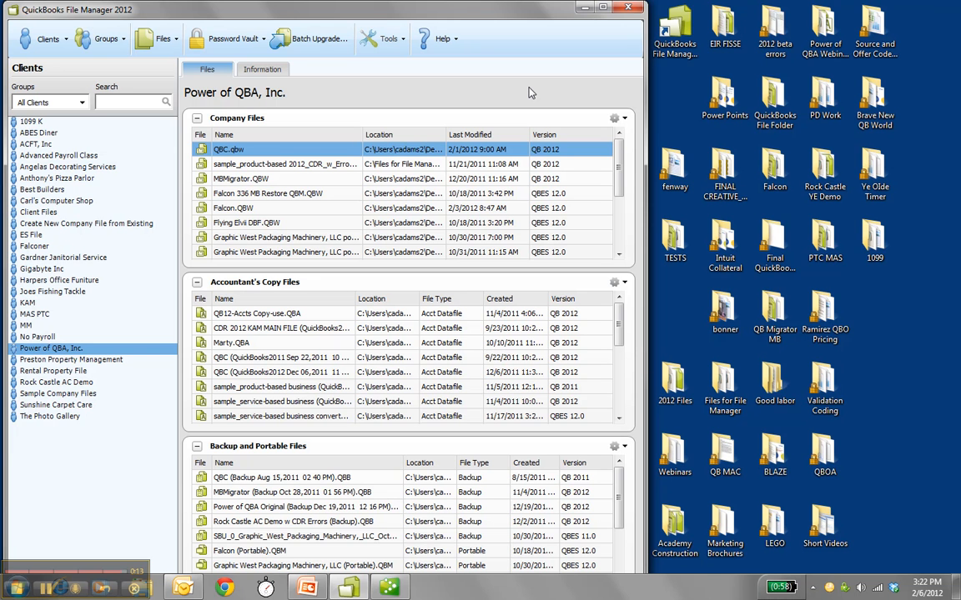
# Step: Open the QBC.qbw company file of Power of QBA, Inc. in QuickBooks
pyautogui.doubleClick(236, 152)
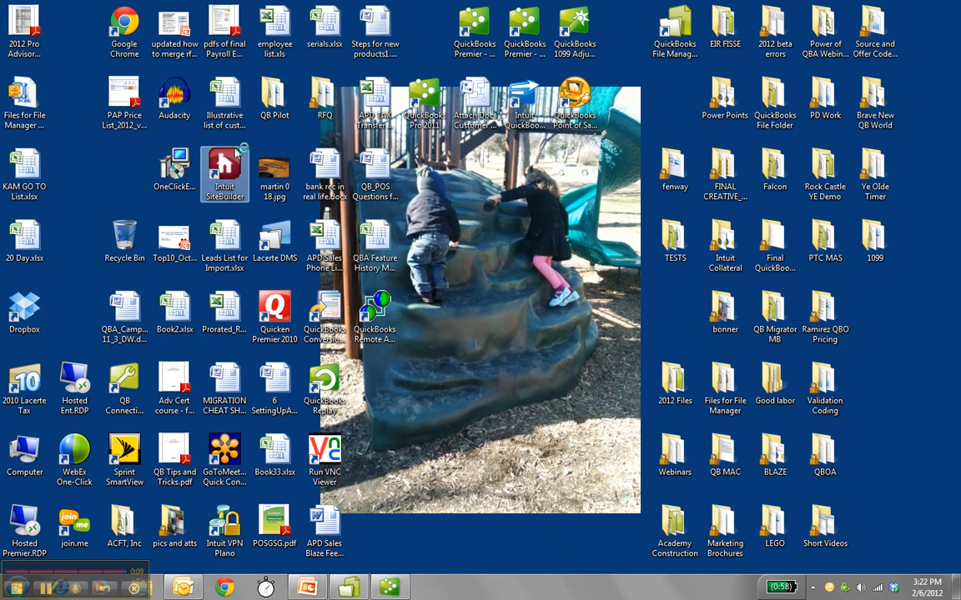